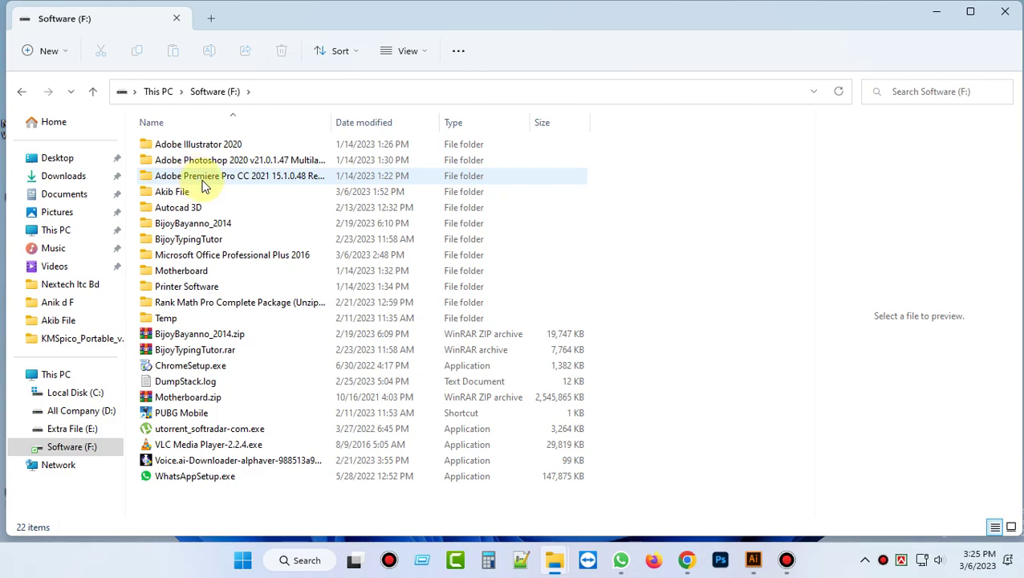
- Open the Microsoft Office Professional Plus 2016 folder on the Software (F:) drive and select setup.exe
click(250, 262)
double_click(249, 258)
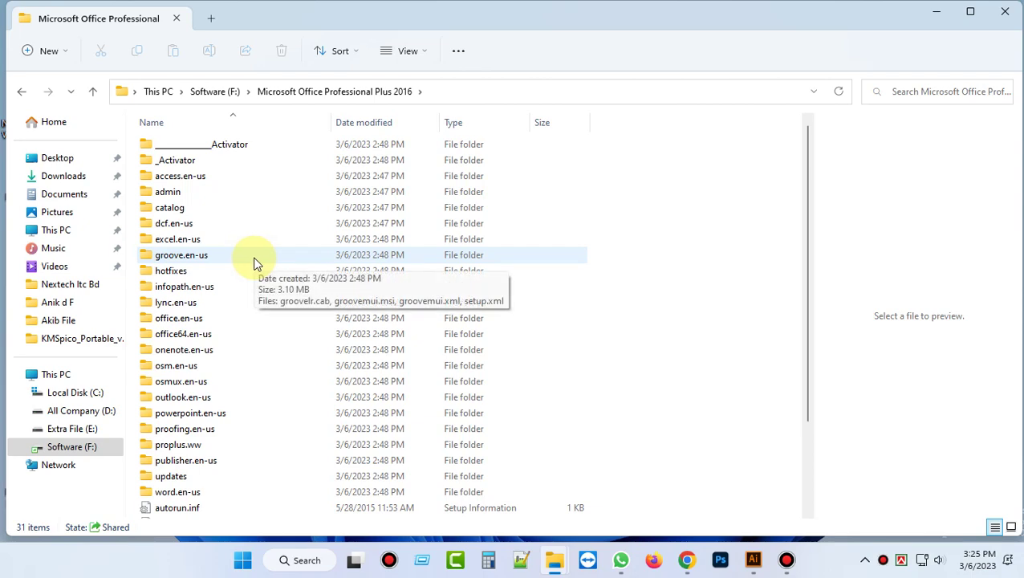
scroll(255, 262, down, 1)
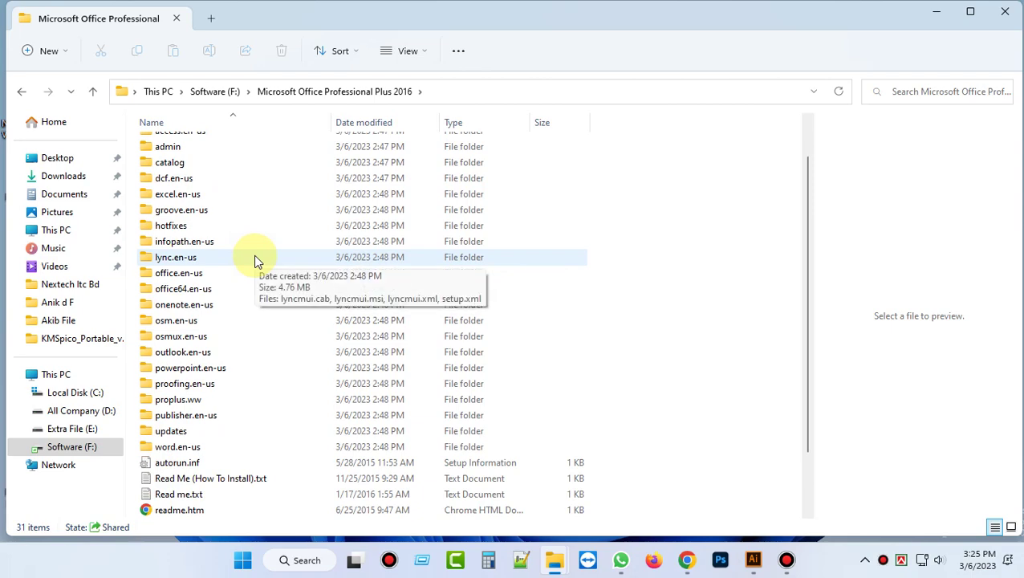
scroll(297, 372, down, 2)
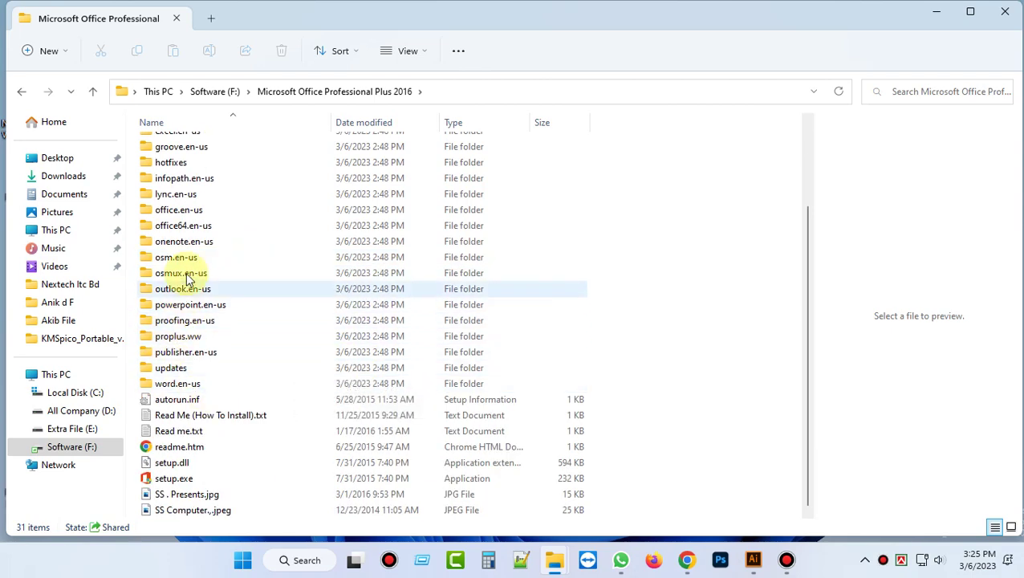
scroll(195, 270, up, 3)
scroll(232, 393, down, 3)
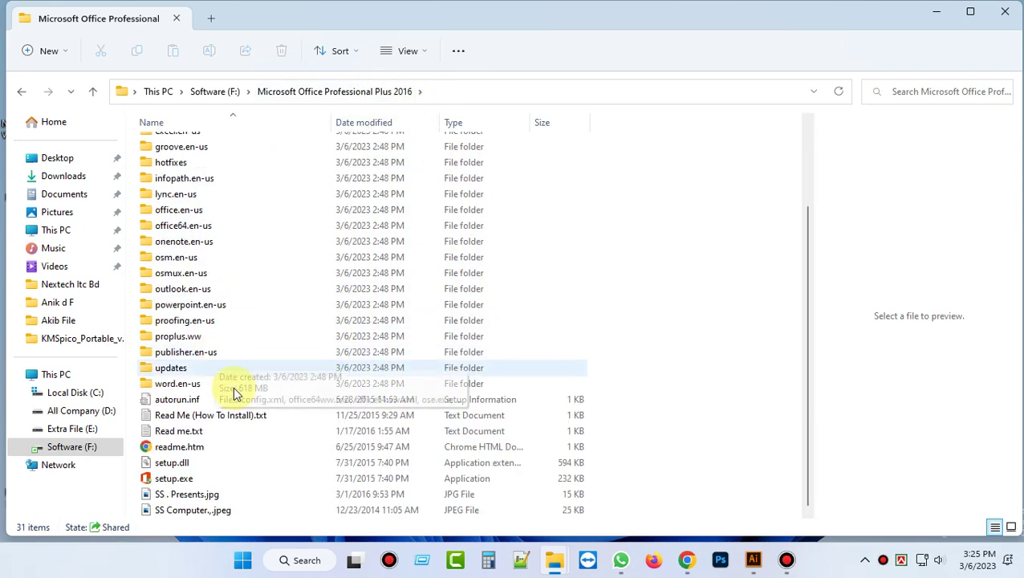
click(187, 480)
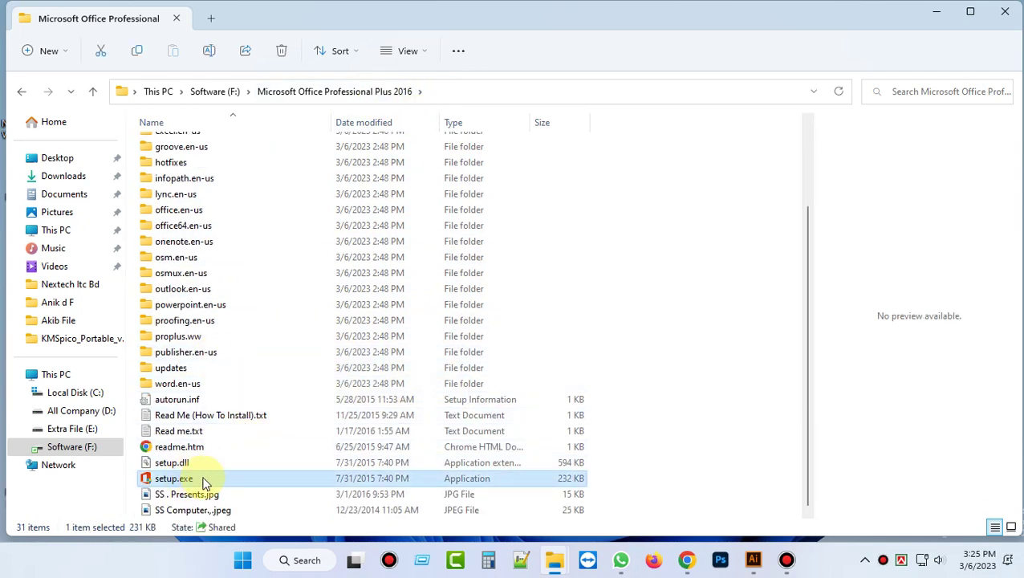
double_click(205, 484)
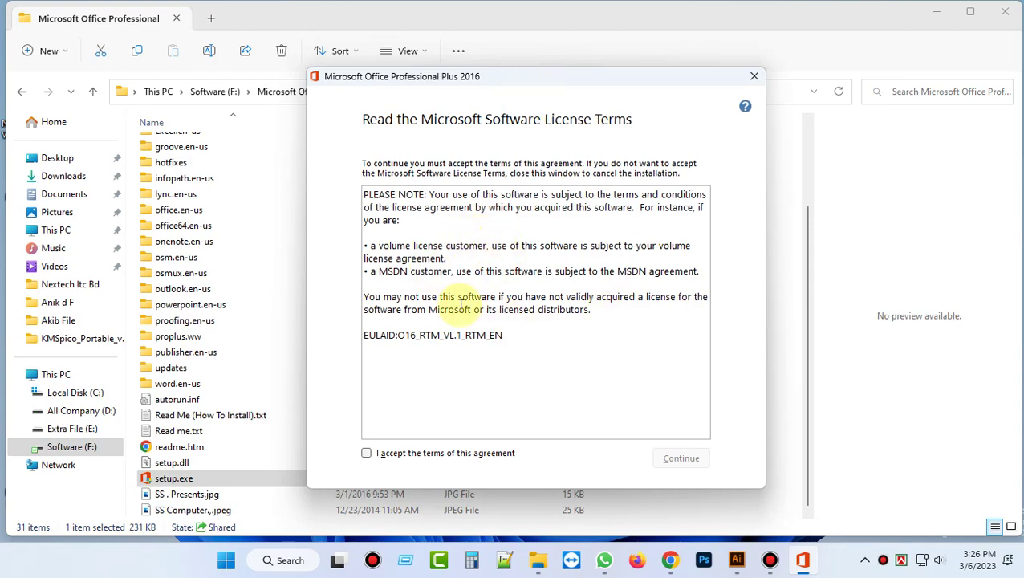
click(366, 455)
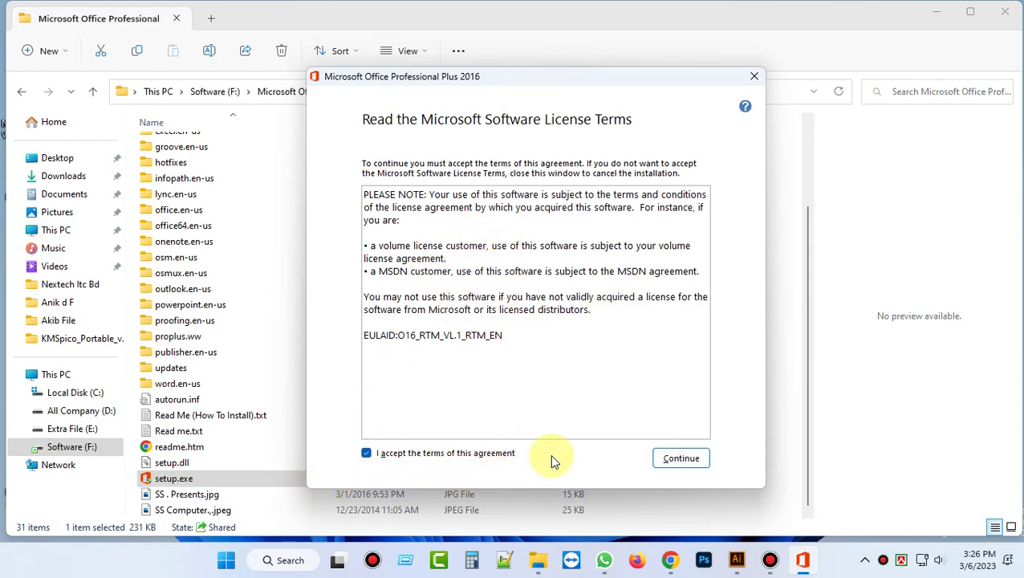
click(690, 463)
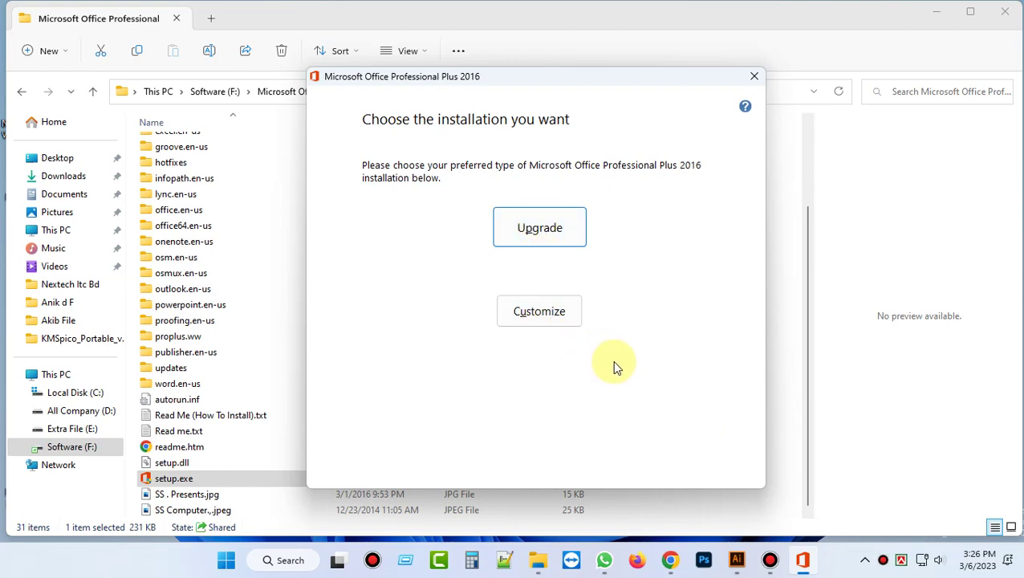
click(537, 320)
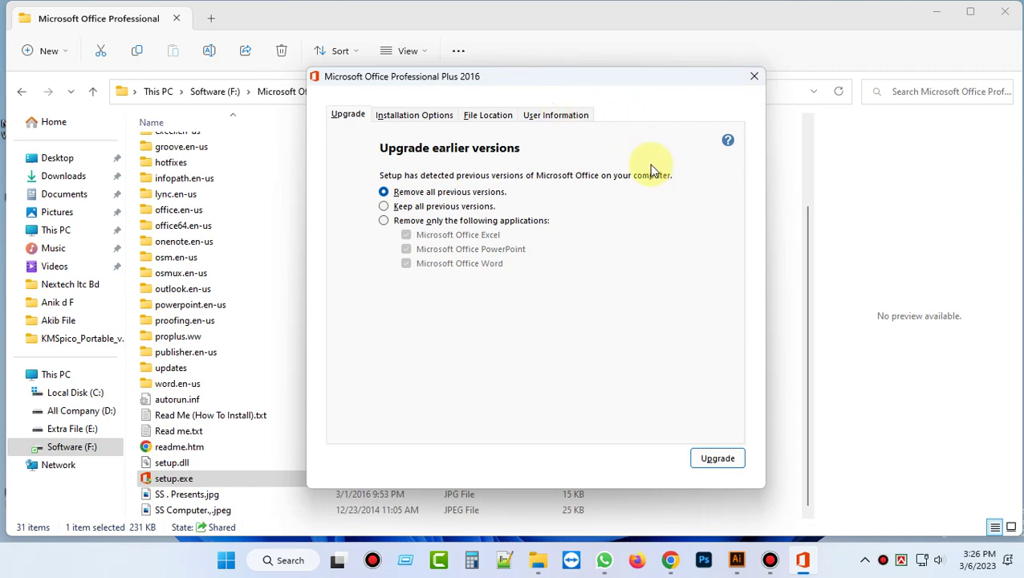
click(748, 78)
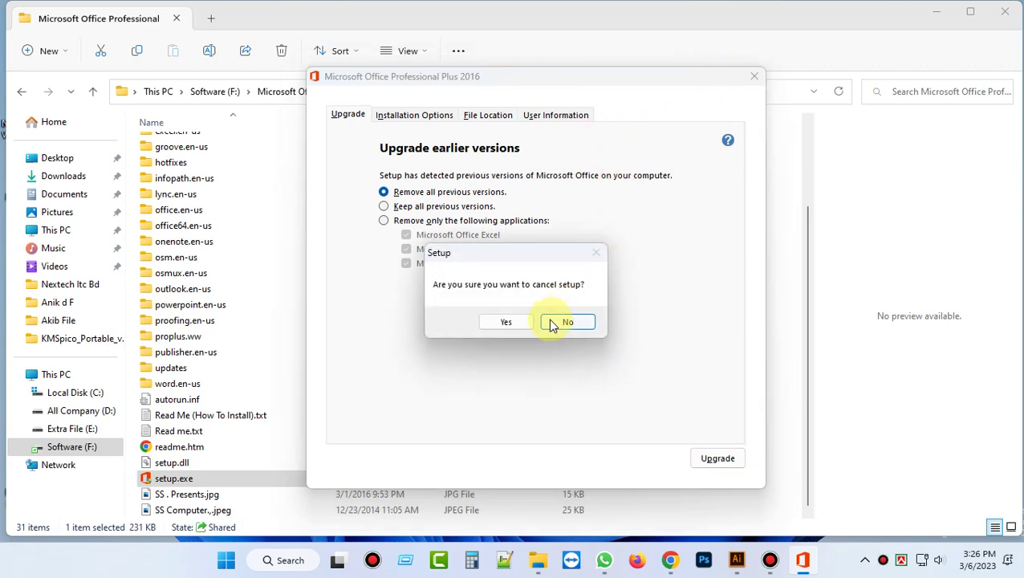
click(551, 321)
click(752, 77)
click(512, 320)
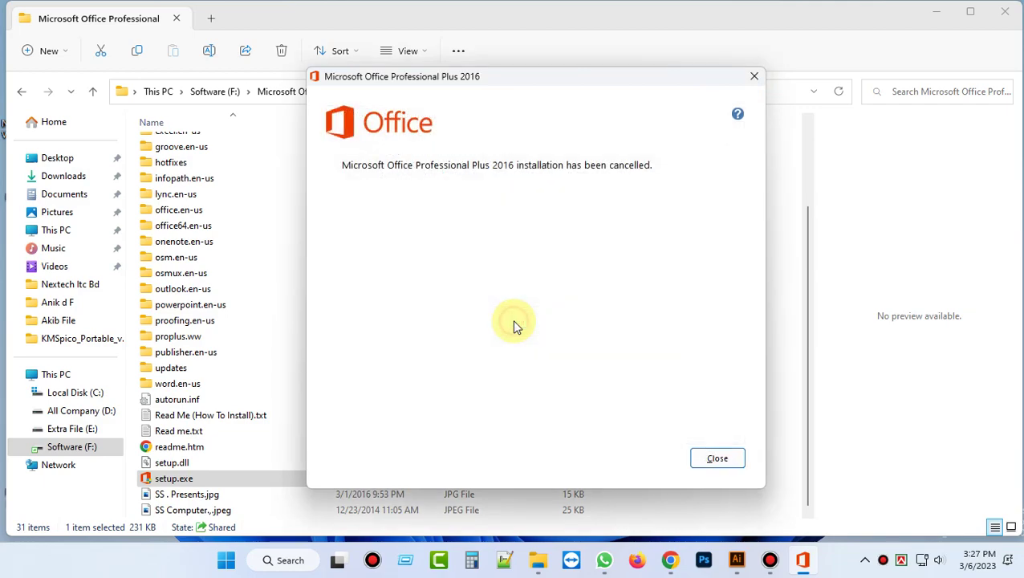
click(753, 76)
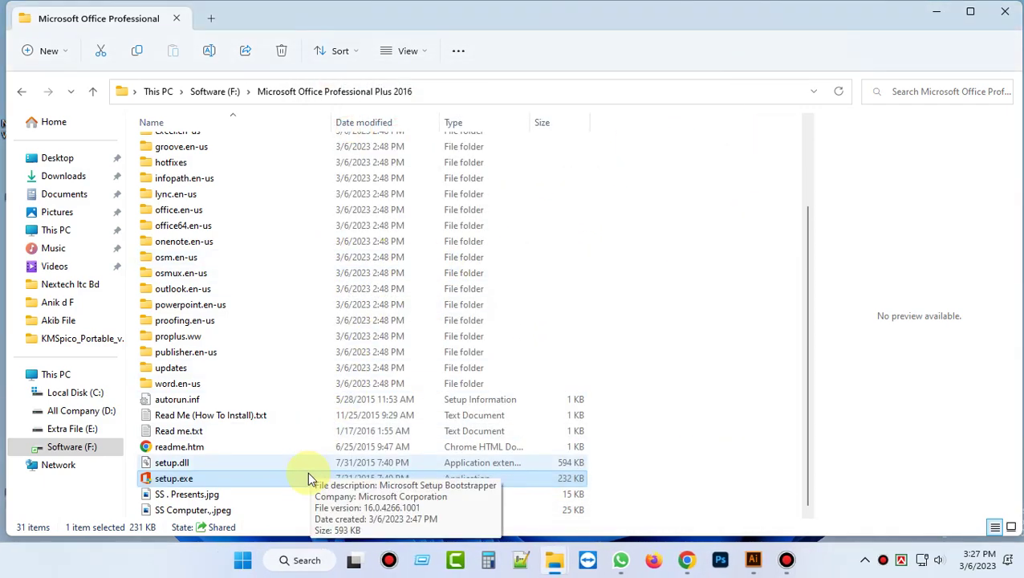
click(227, 477)
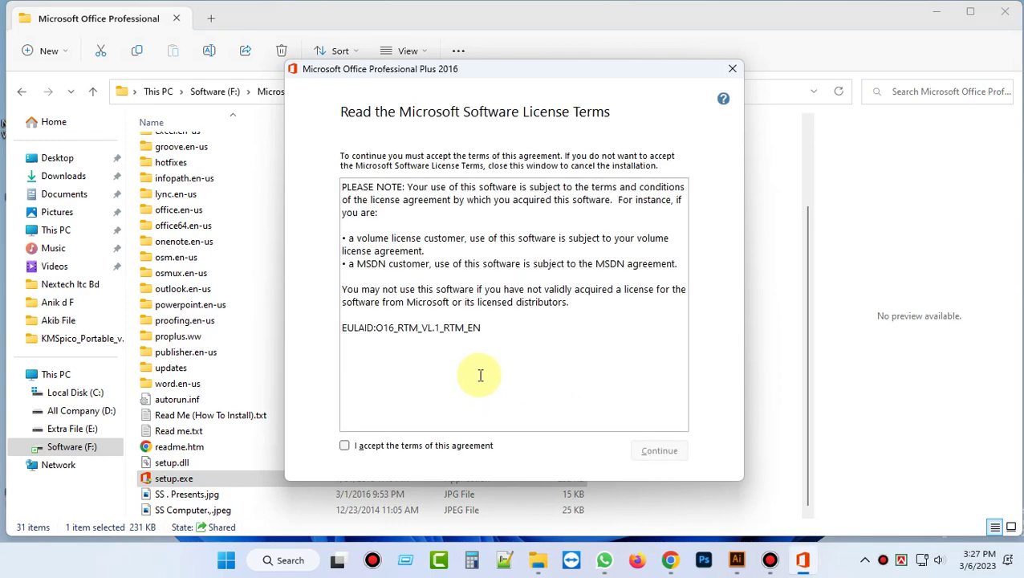
click(457, 446)
click(658, 452)
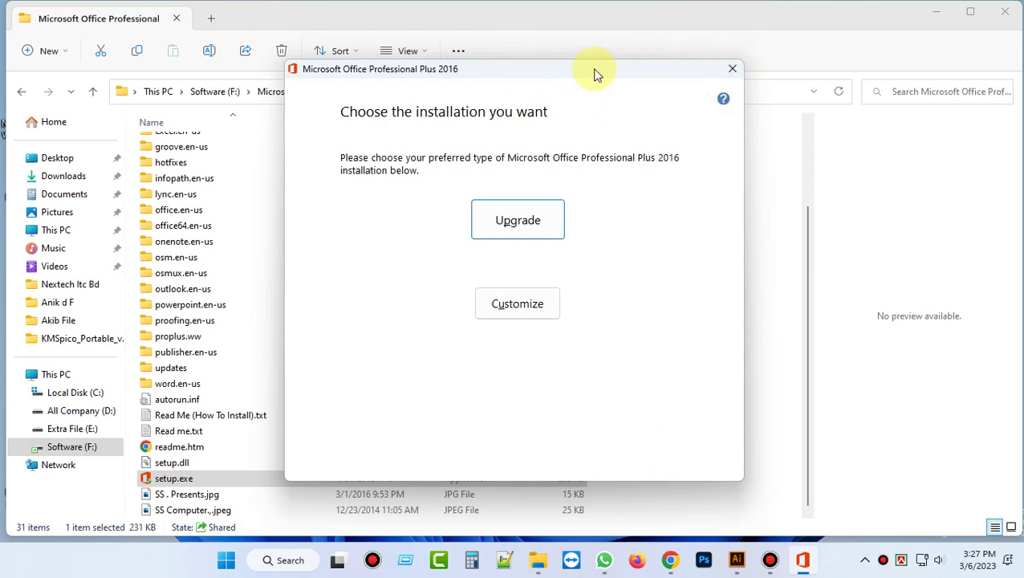
drag(594, 74, 585, 78)
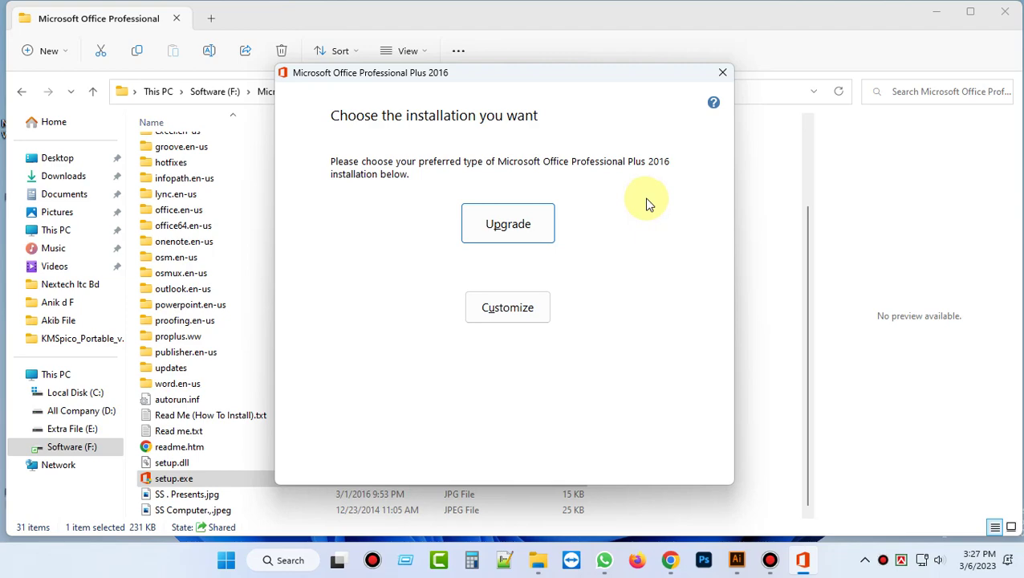
click(723, 74)
key(Return)
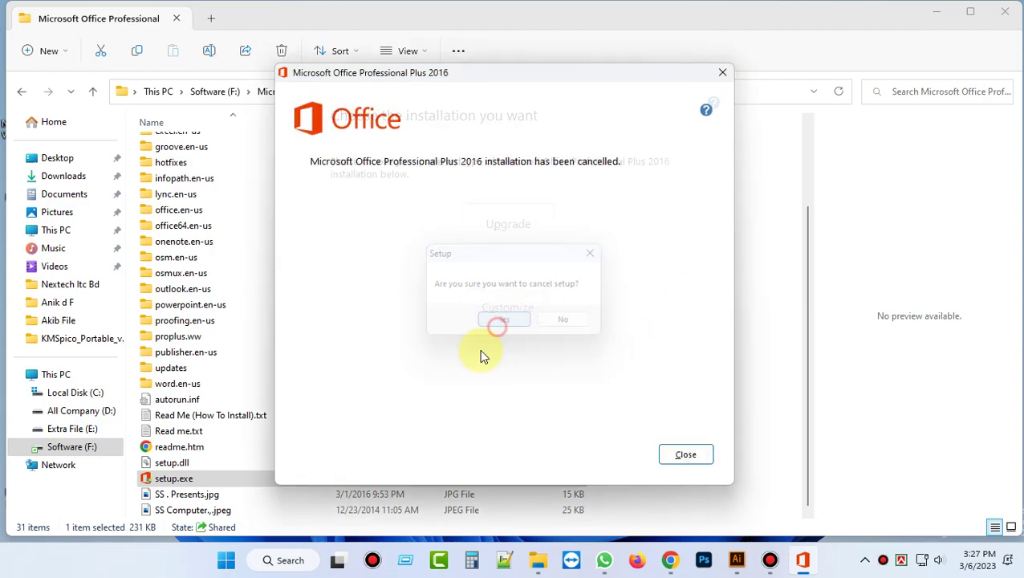
click(686, 454)
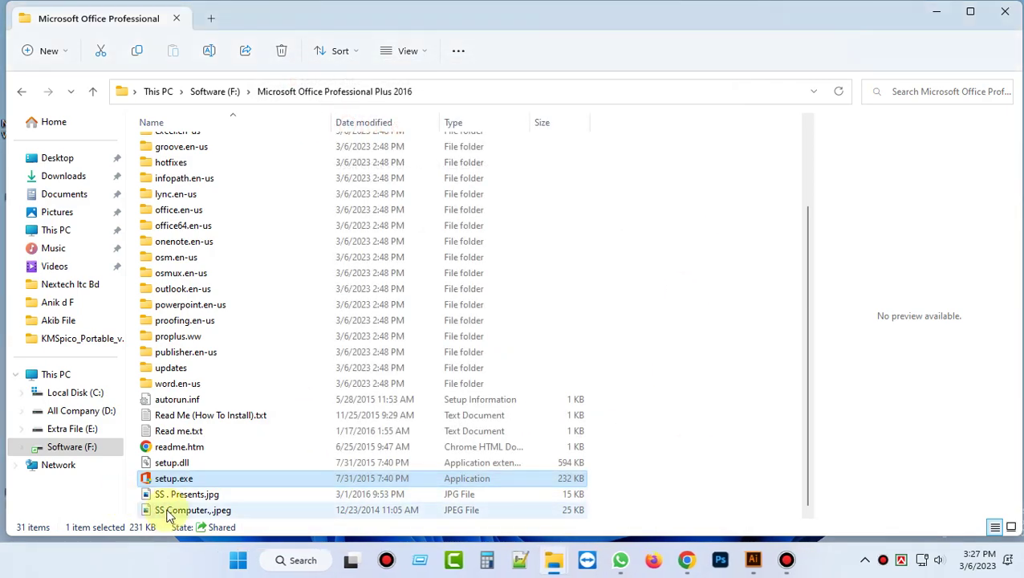
- Run setup.exe, accept the Microsoft Software License Terms and choose a customized installation
click(241, 483)
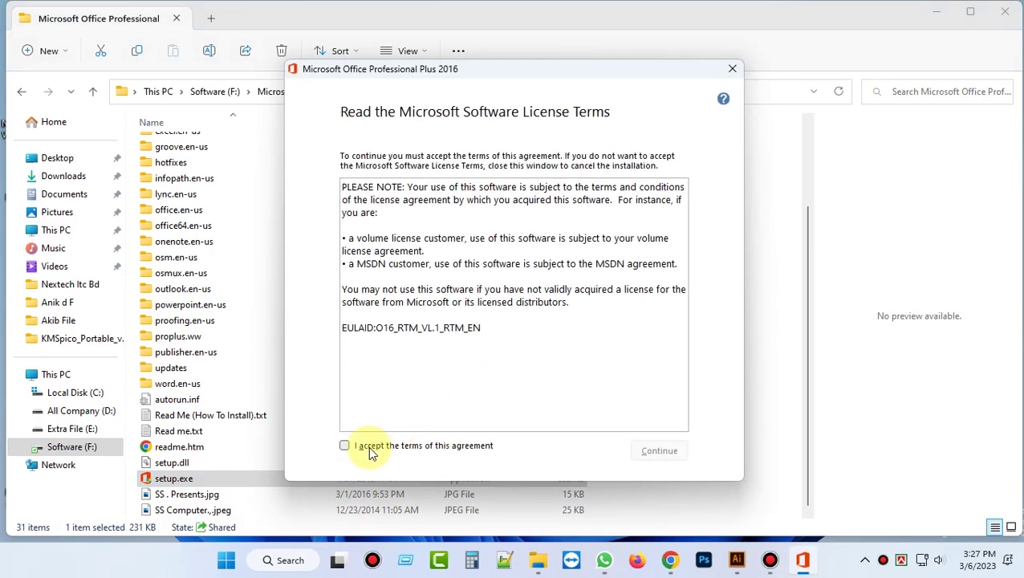
click(344, 445)
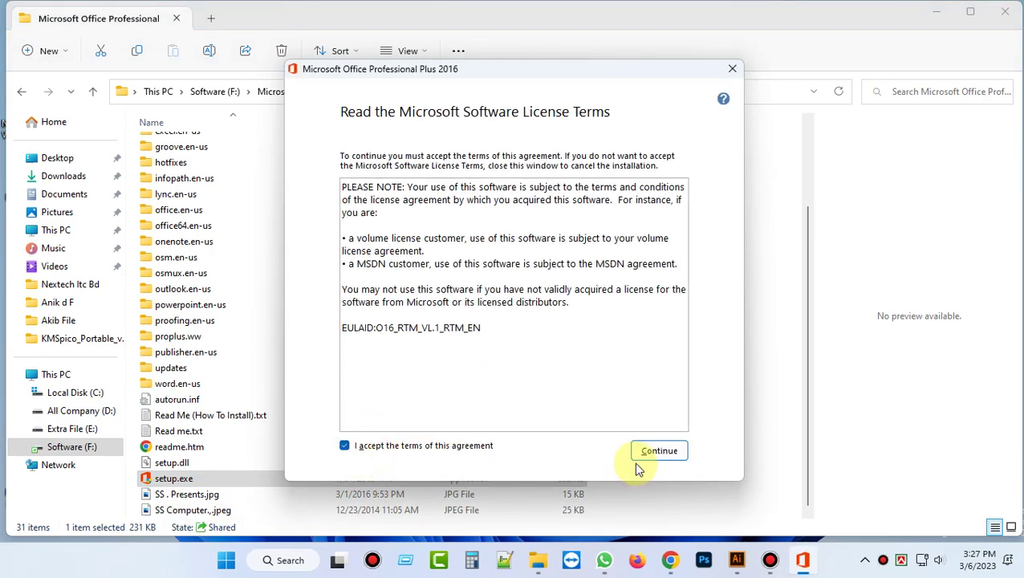
click(659, 450)
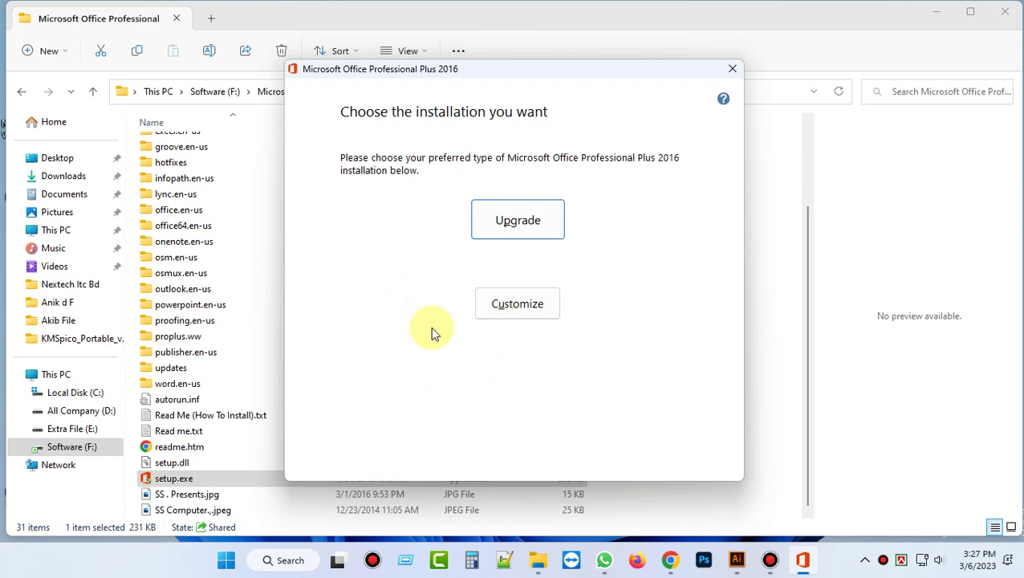
click(514, 310)
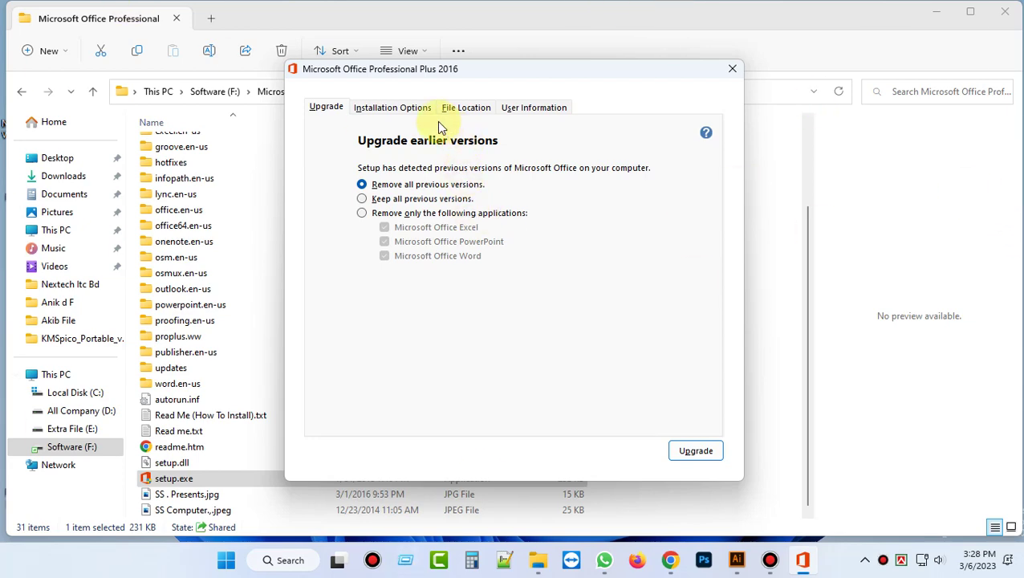
- Set Microsoft OneDrive for Business to Not Available in the installation options
click(384, 110)
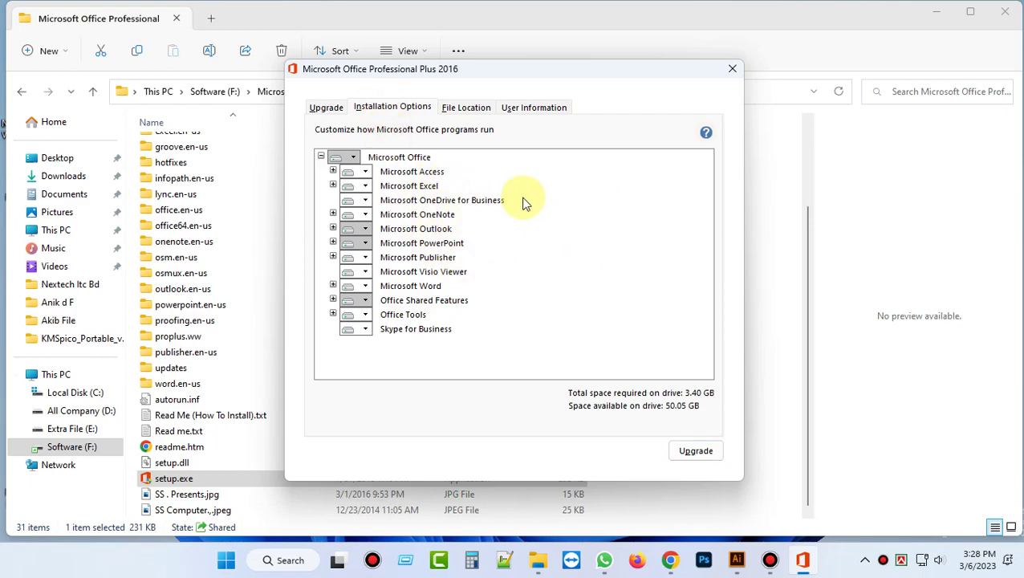
click(362, 173)
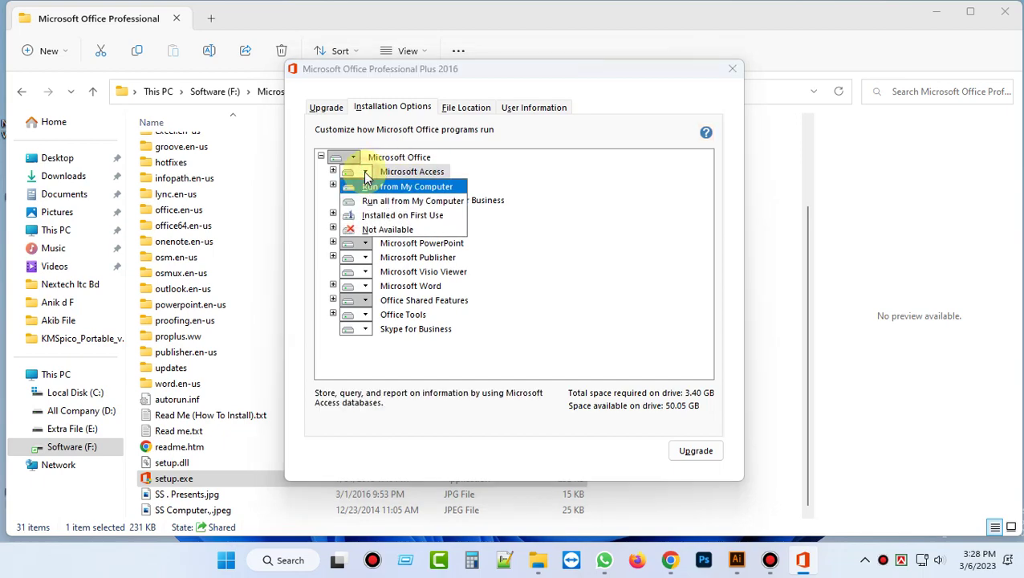
click(485, 173)
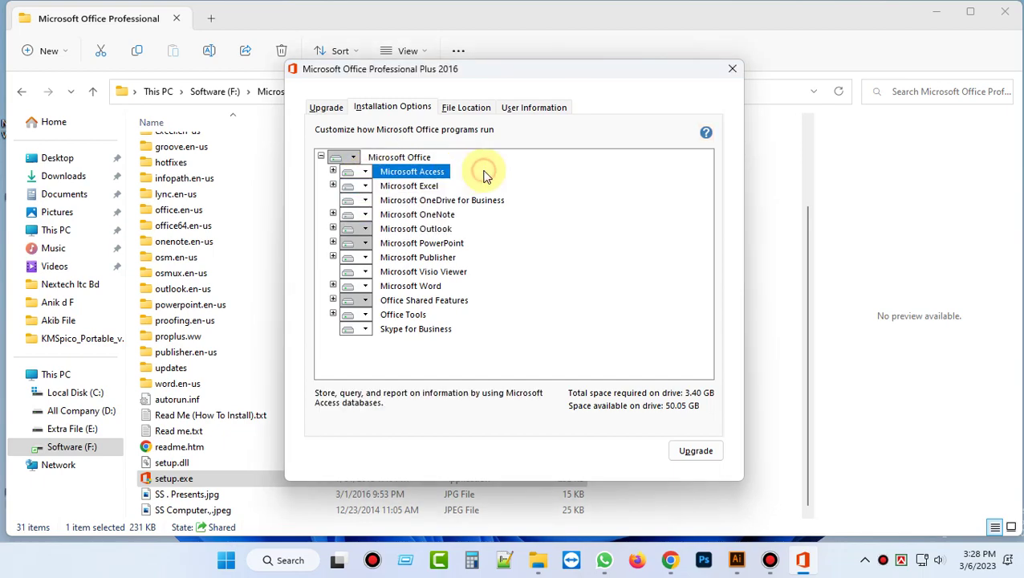
click(363, 186)
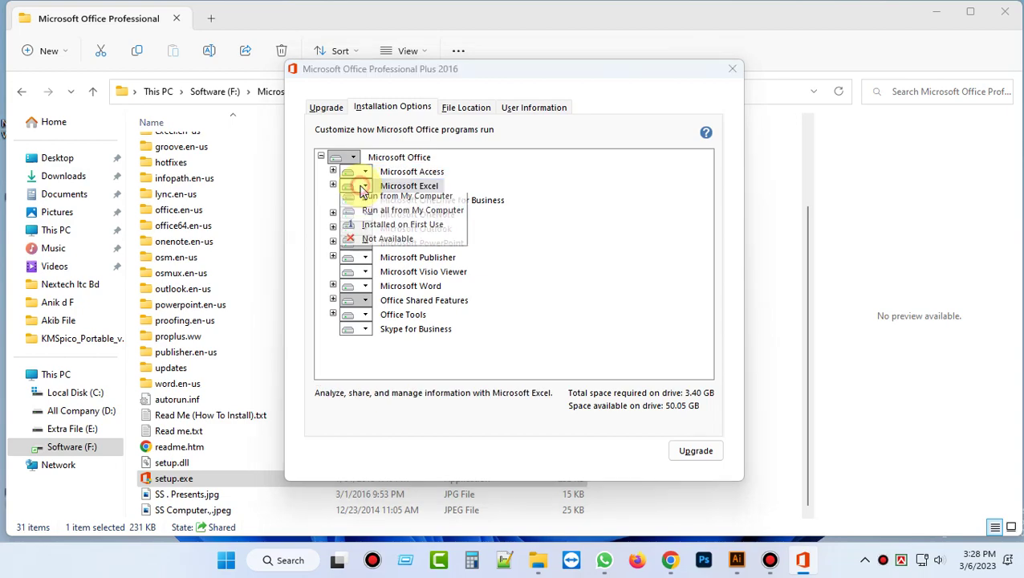
click(545, 181)
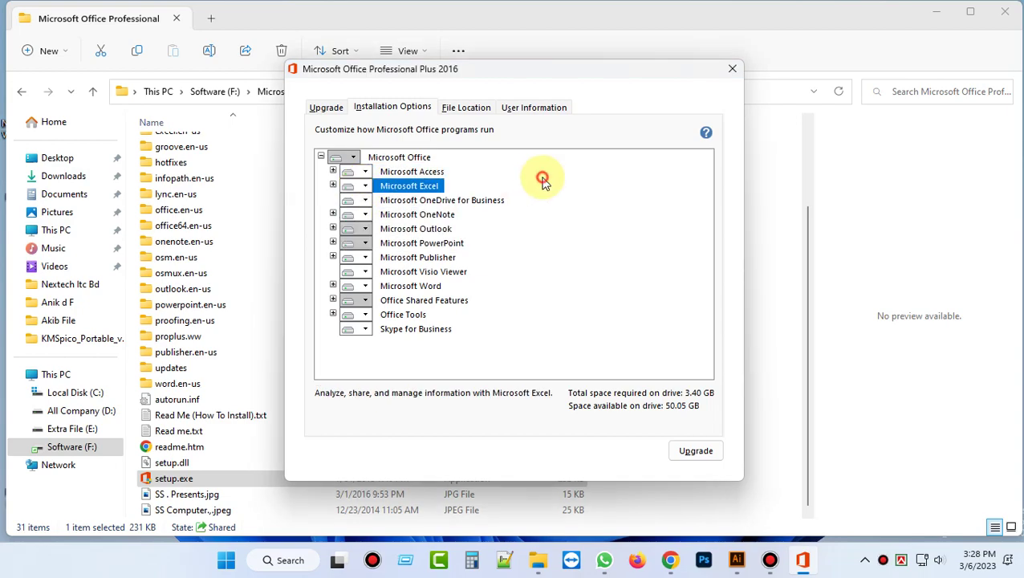
click(363, 200)
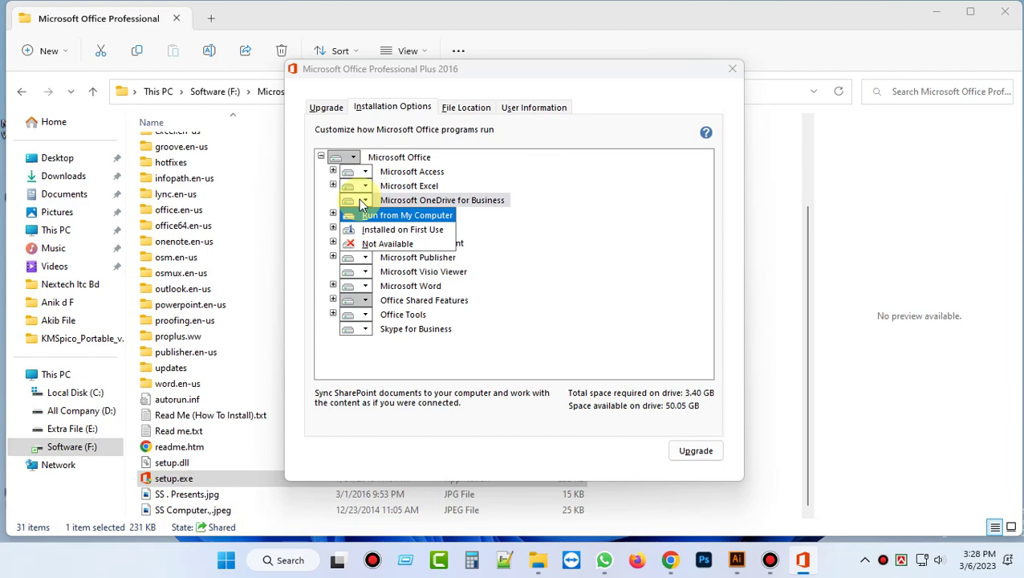
click(382, 246)
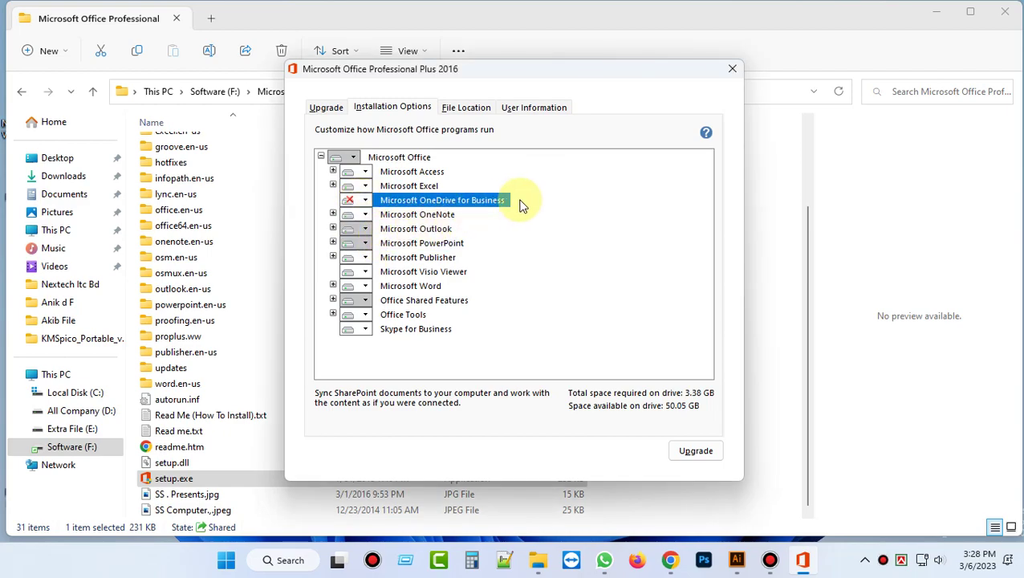
- Exclude Microsoft OneNote, Outlook and Publisher from the installation by setting each to Not Available
click(365, 214)
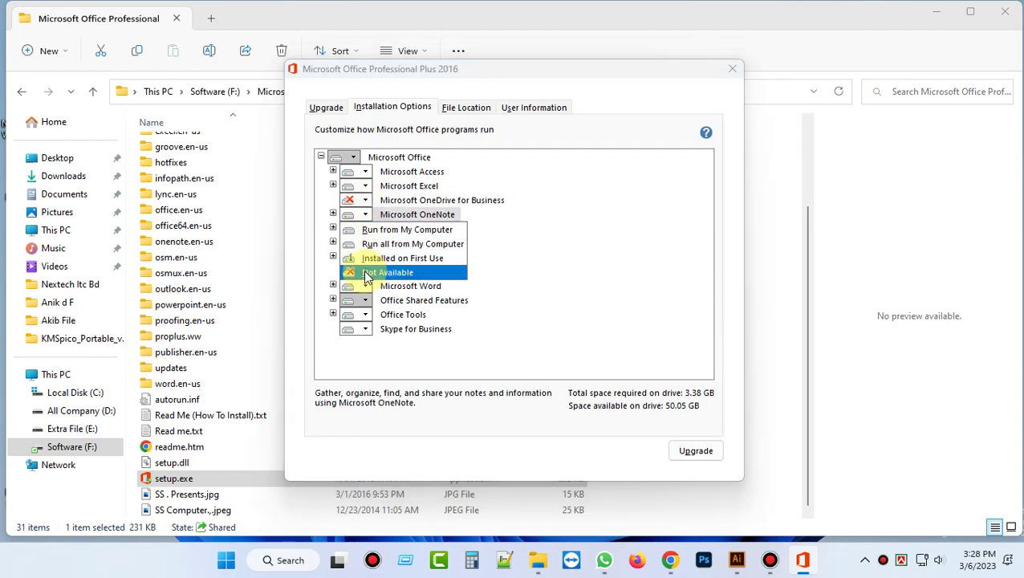
click(368, 270)
click(365, 229)
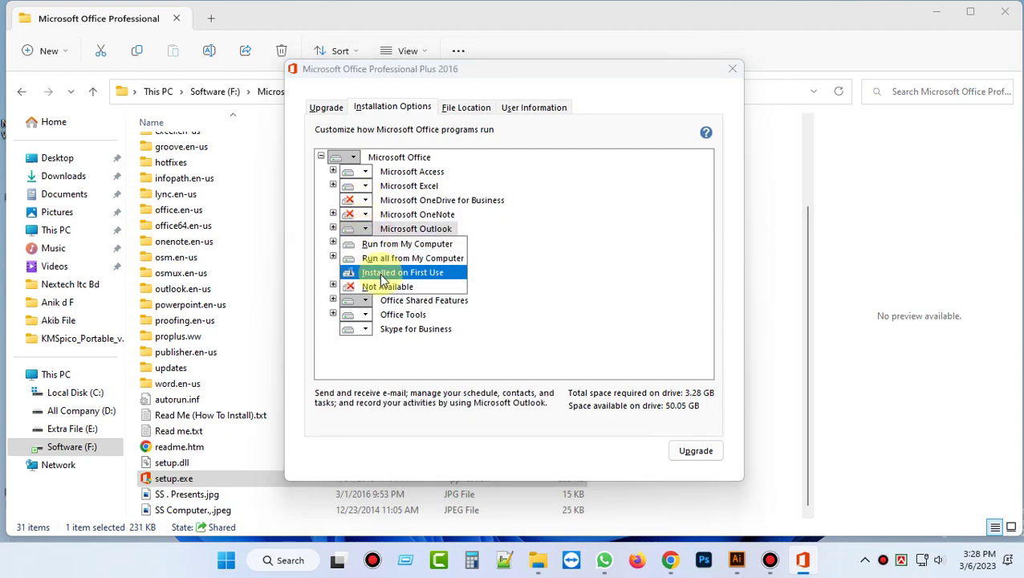
click(382, 286)
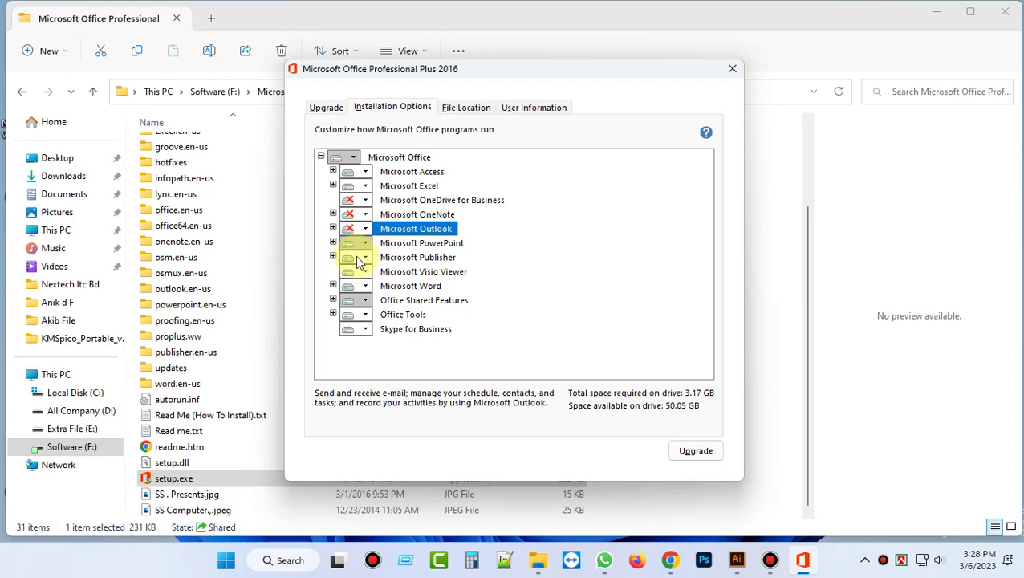
click(365, 258)
click(377, 315)
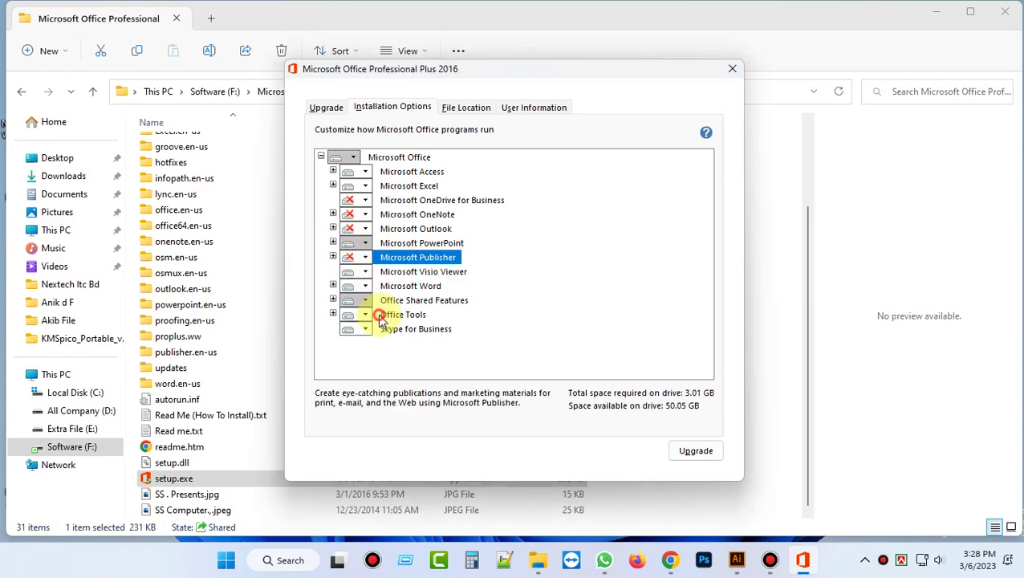
- Set Microsoft Visio Viewer, Office Shared Features and Office Tools to Not Available
click(366, 272)
click(367, 329)
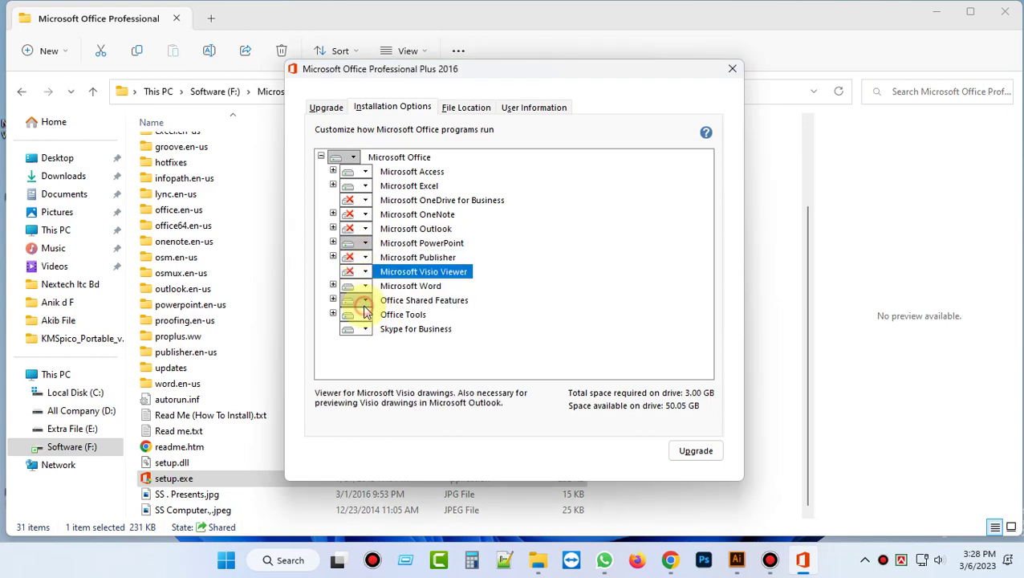
click(366, 301)
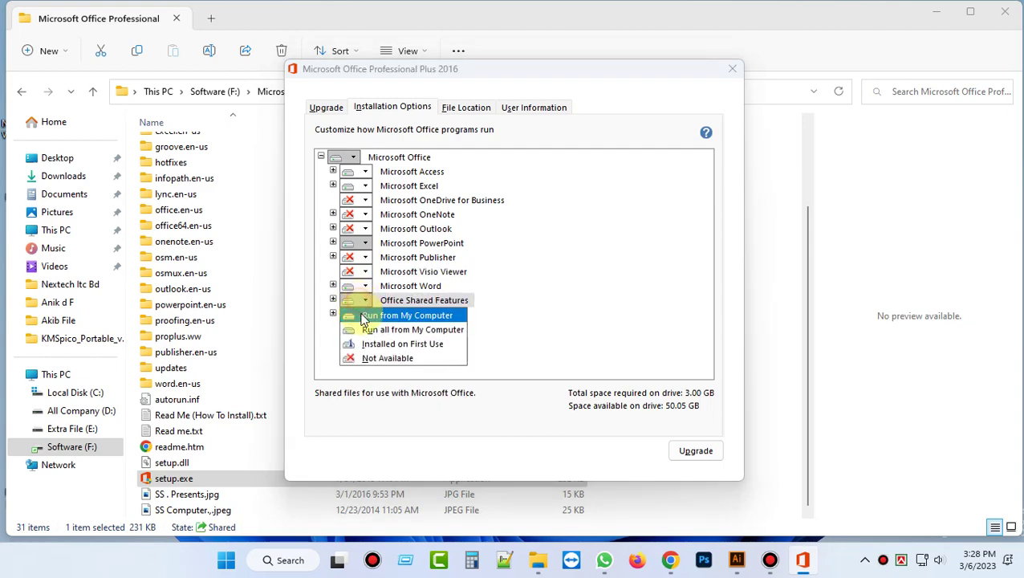
click(373, 357)
click(365, 315)
click(373, 372)
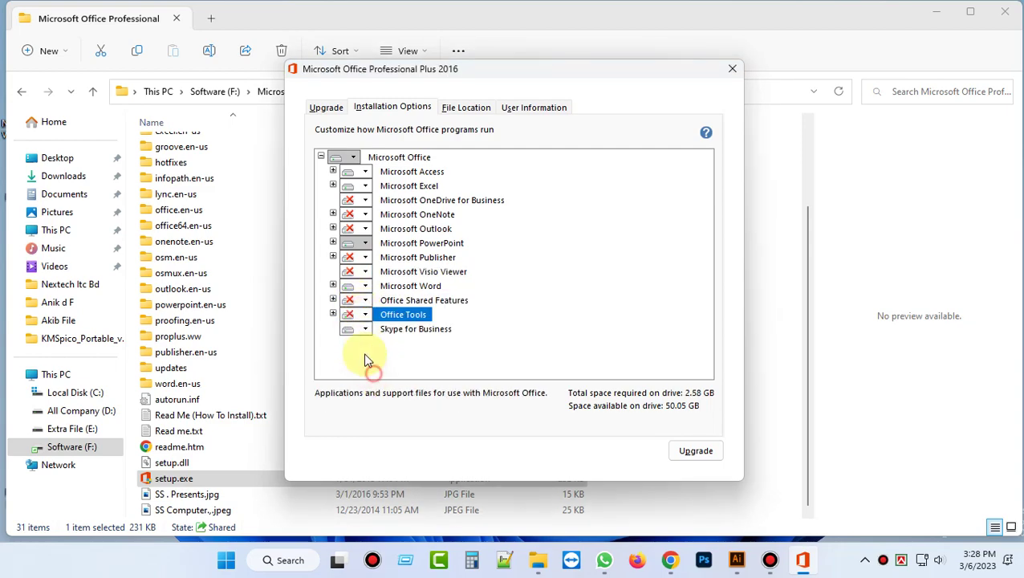
- Set Skype for Business to Not Available, and minimize File Explorer so only the Office 2016 setup window stays on the desktop
click(361, 329)
click(373, 384)
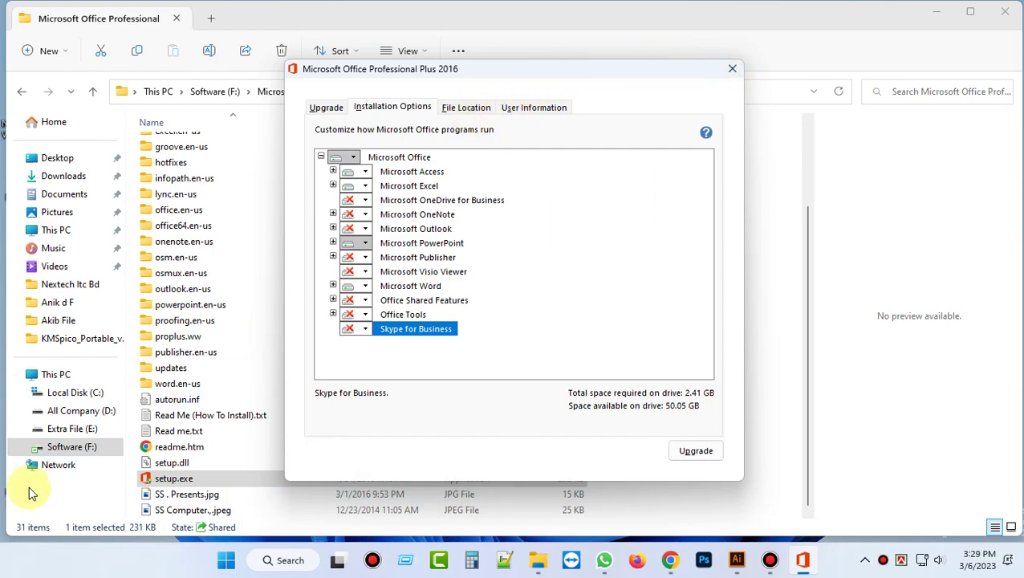
double_click(927, 13)
click(906, 50)
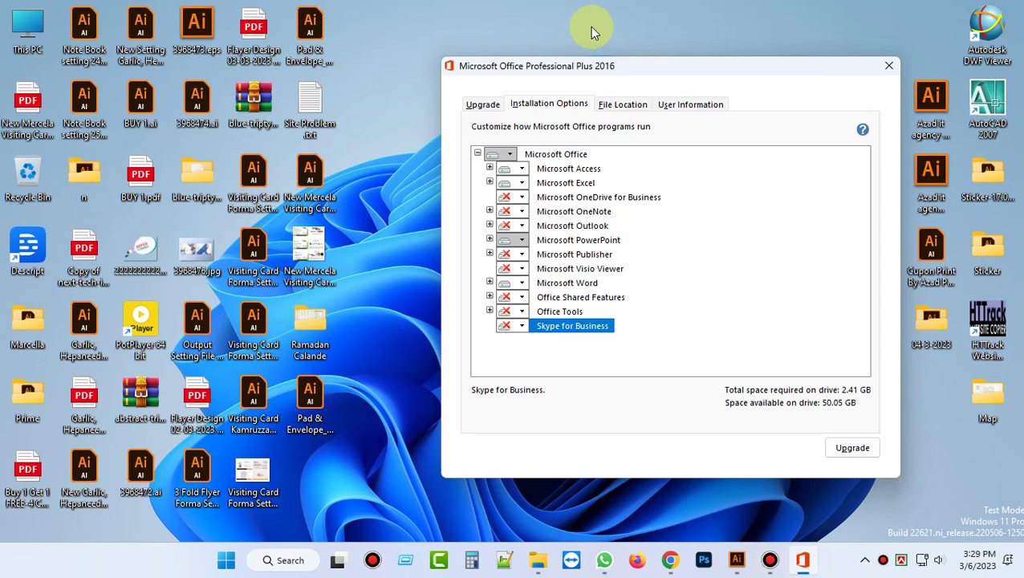
drag(710, 75, 622, 38)
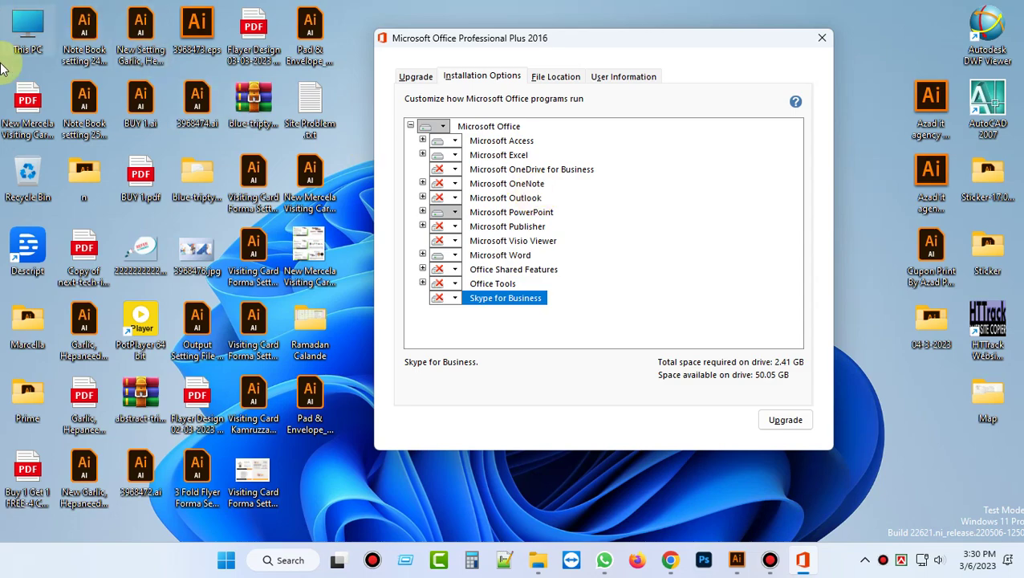
- Open Control Panel from Windows search, maximize it and bring up the list of programs to uninstall
click(311, 559)
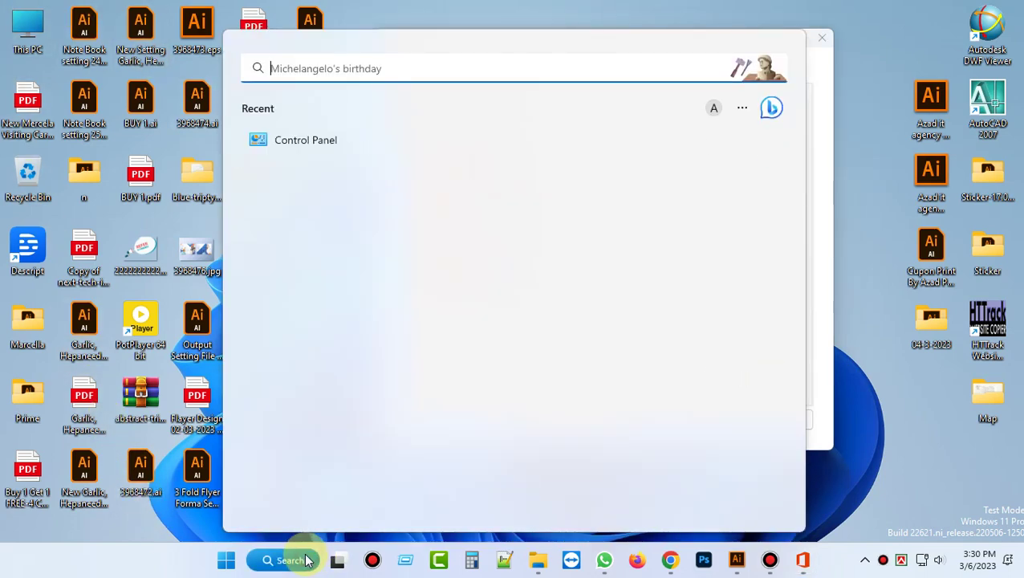
text(c)
click(337, 198)
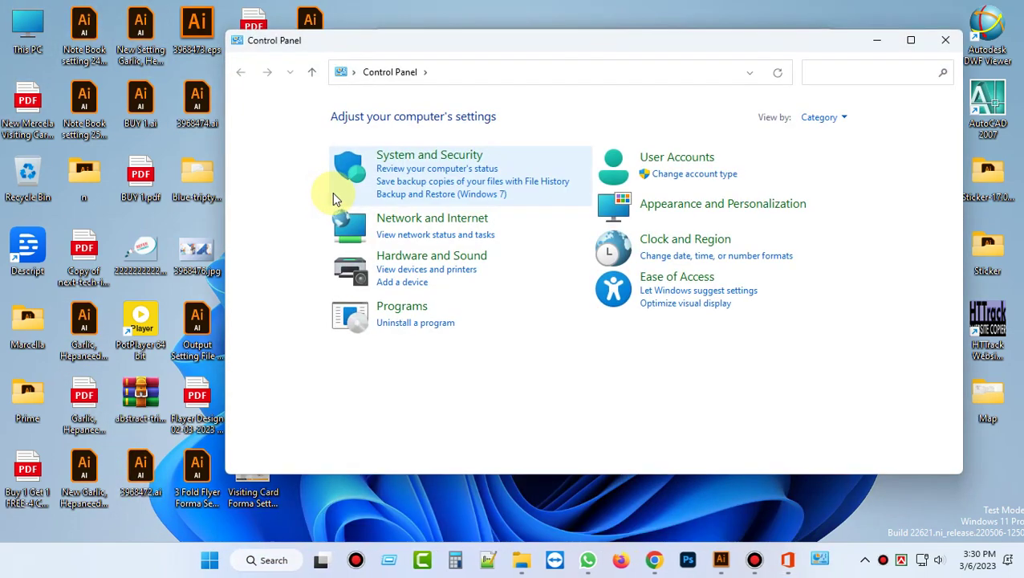
click(907, 41)
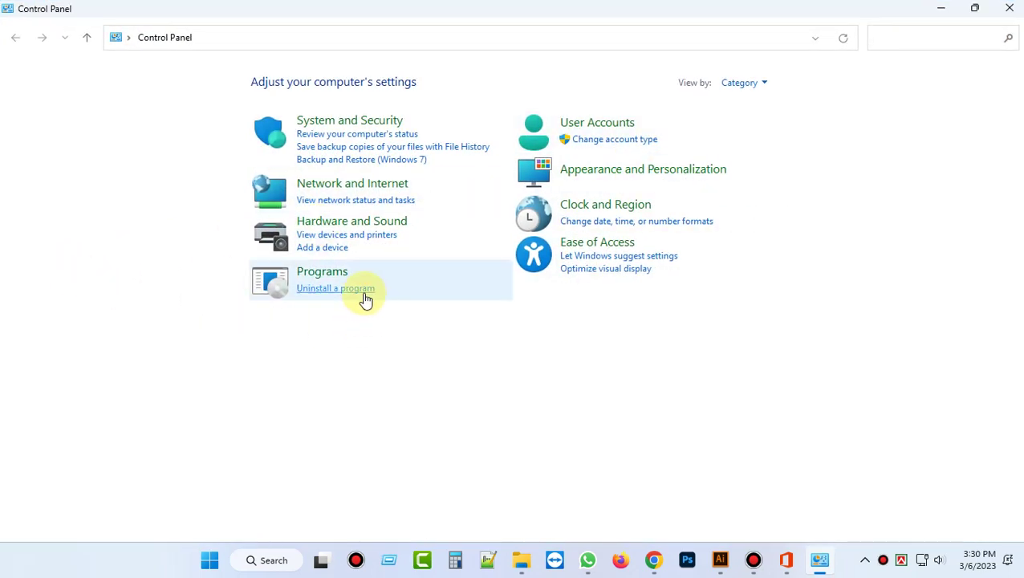
click(360, 291)
- Try to uninstall Microsoft Office Small Business 2007 with the Office 2016 setup still running
scroll(239, 358, down, 10)
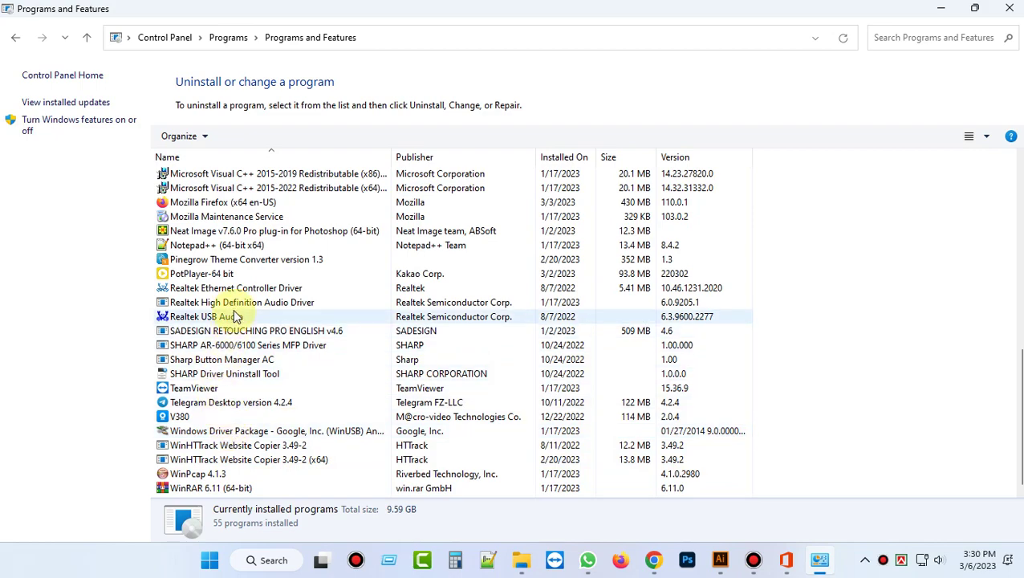
scroll(199, 407, up, 5)
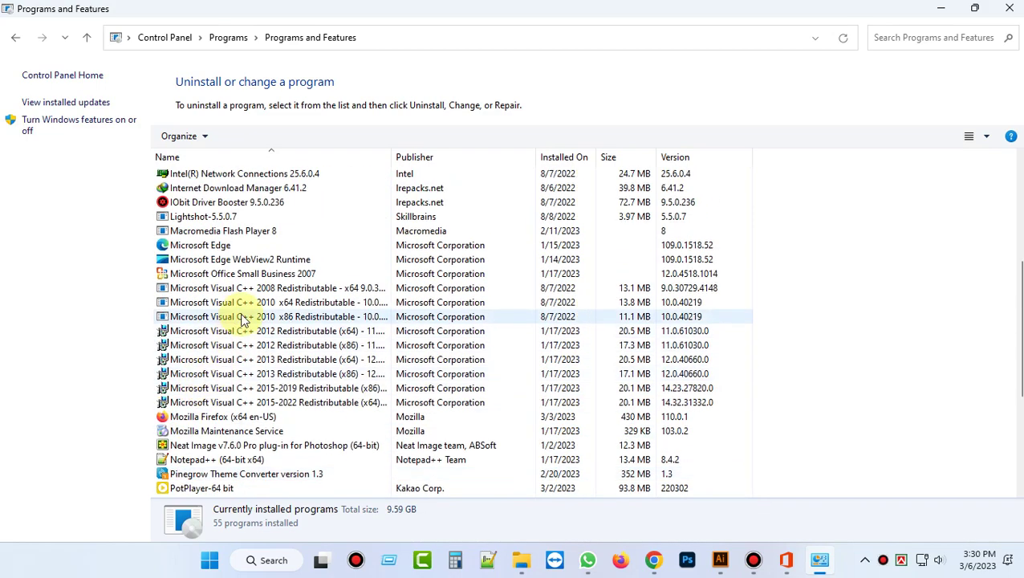
click(233, 275)
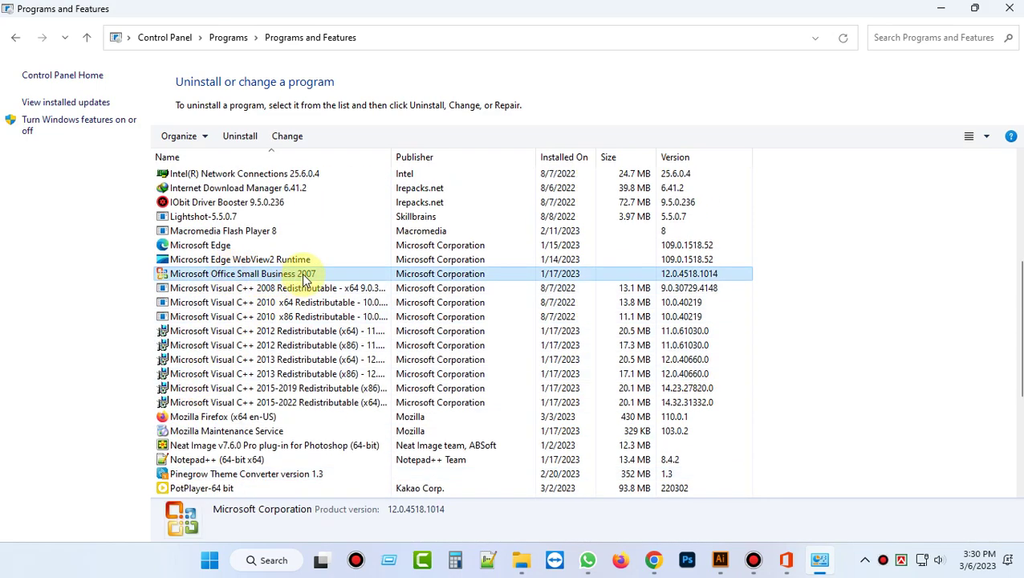
click(242, 138)
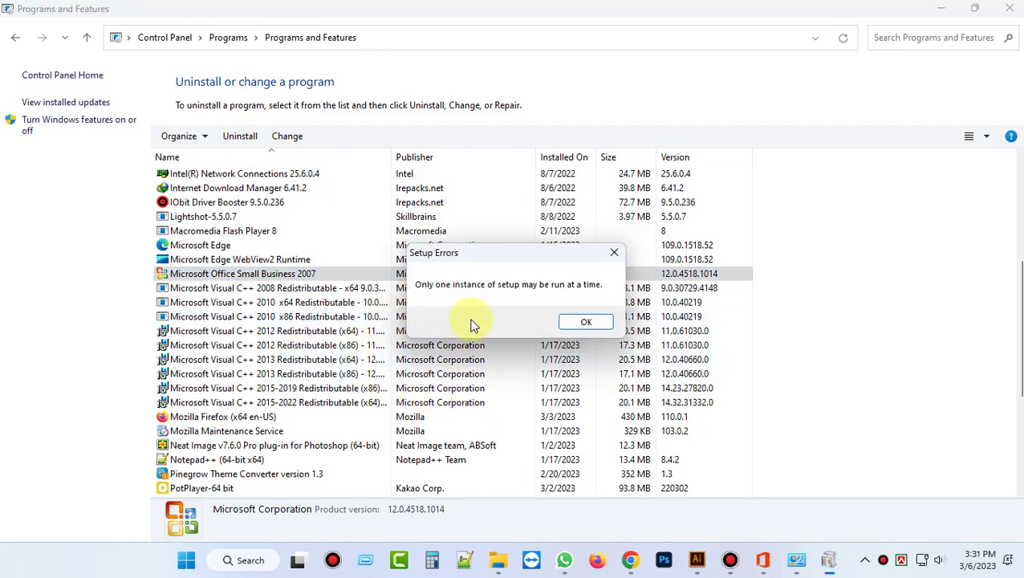
click(609, 320)
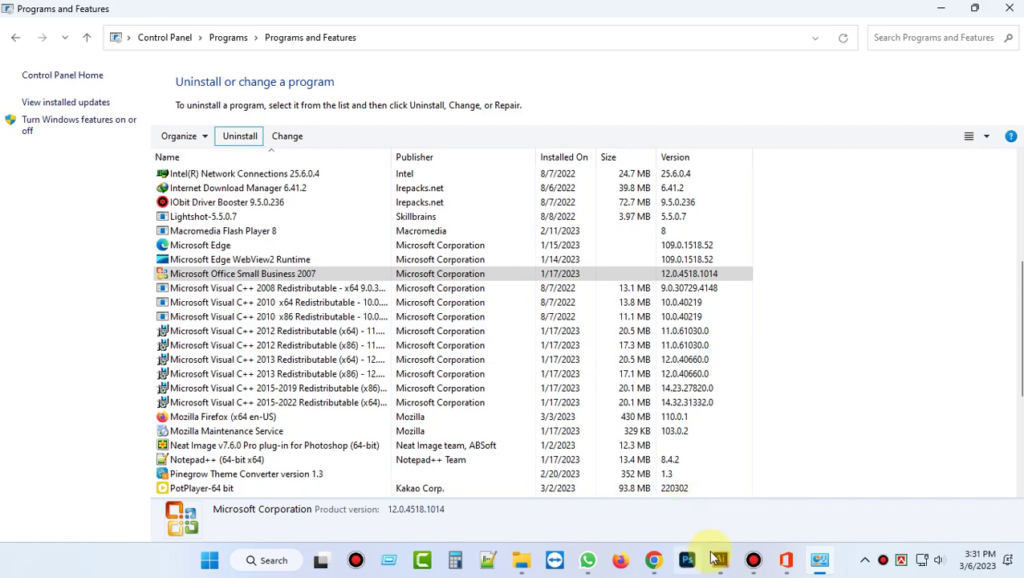
click(257, 277)
right_click(258, 280)
click(306, 291)
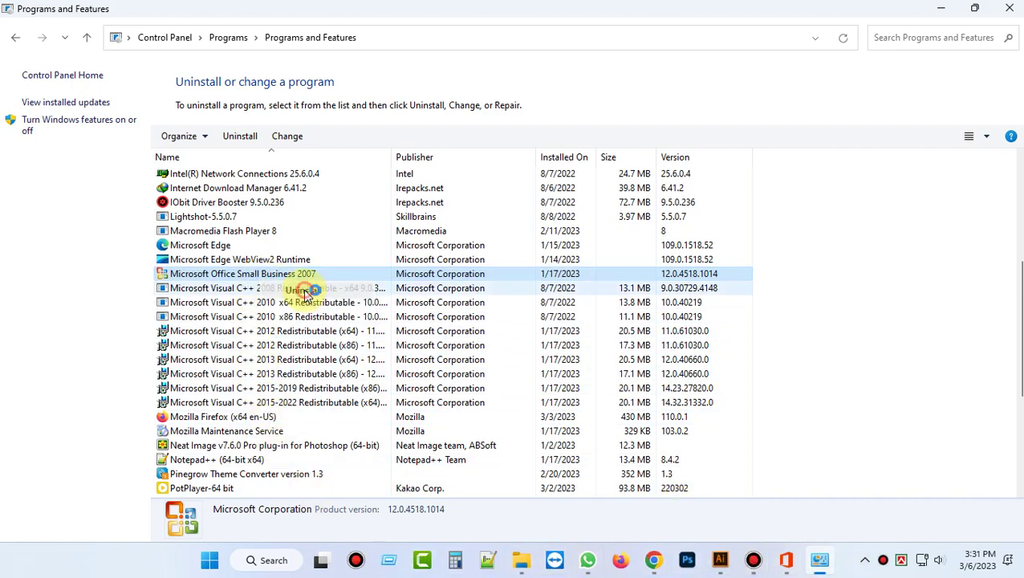
click(576, 329)
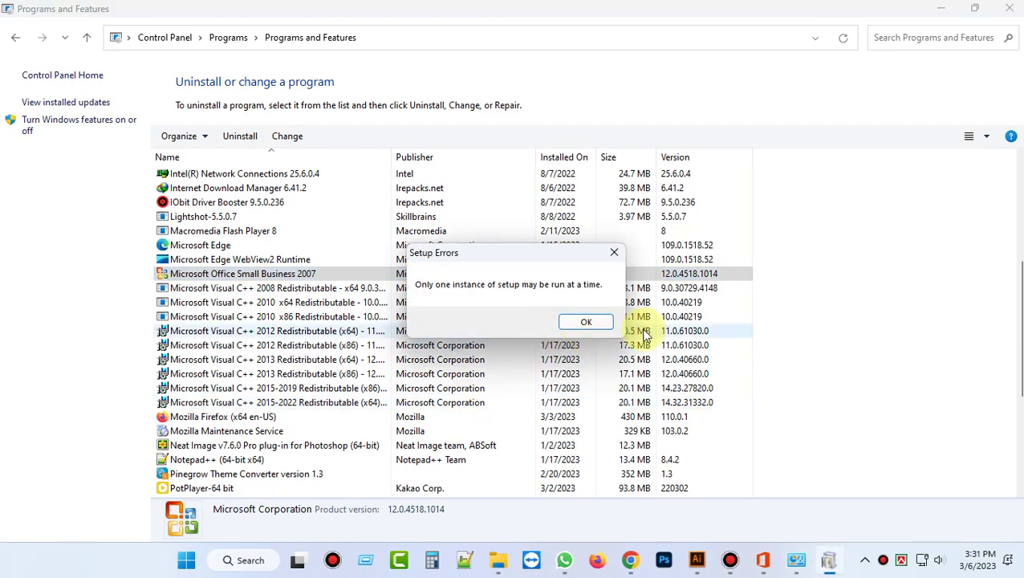
click(589, 322)
- Cancel the Microsoft Office Professional Plus 2016 setup and dismiss the leftover setup error dialog
click(763, 560)
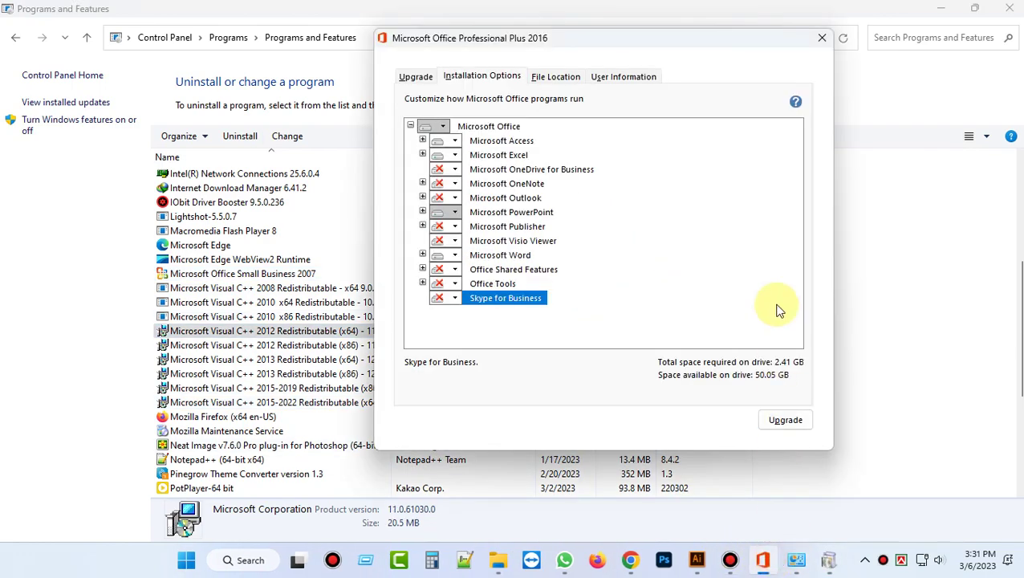
click(824, 38)
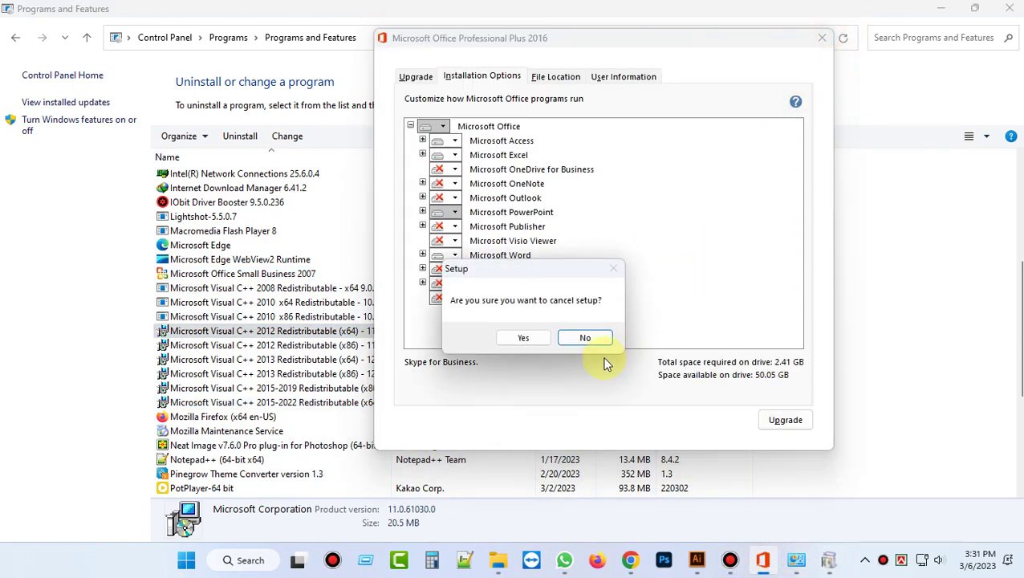
click(534, 338)
click(821, 38)
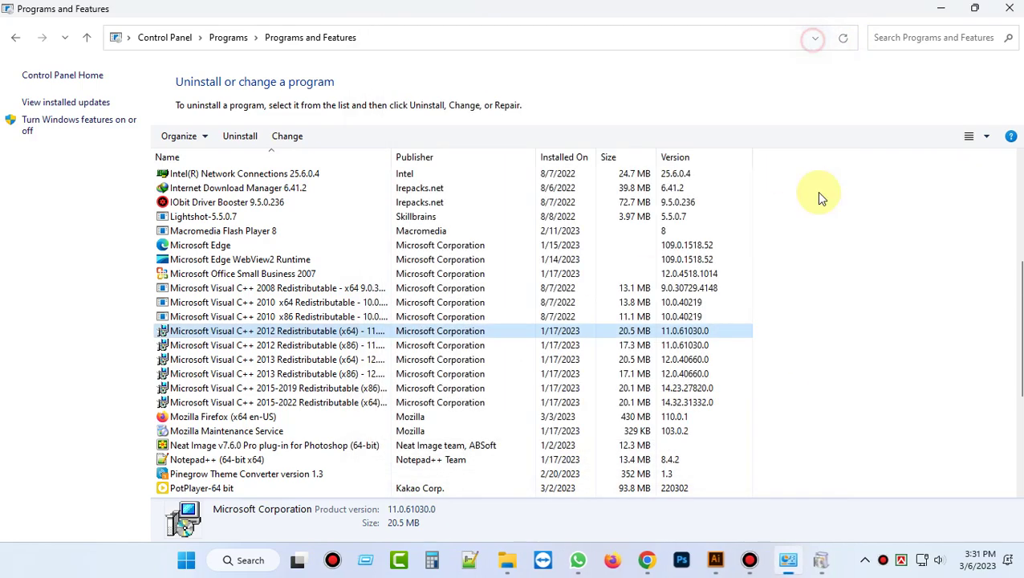
click(822, 559)
click(594, 325)
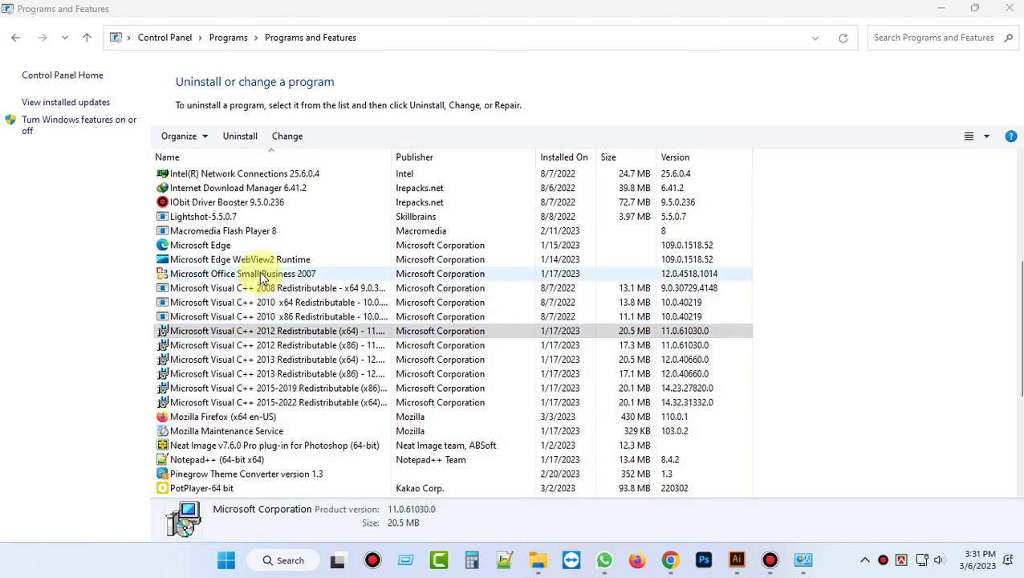
- Uninstall Microsoft Office Small Business 2007 and confirm its removal from the machine
click(256, 273)
click(251, 141)
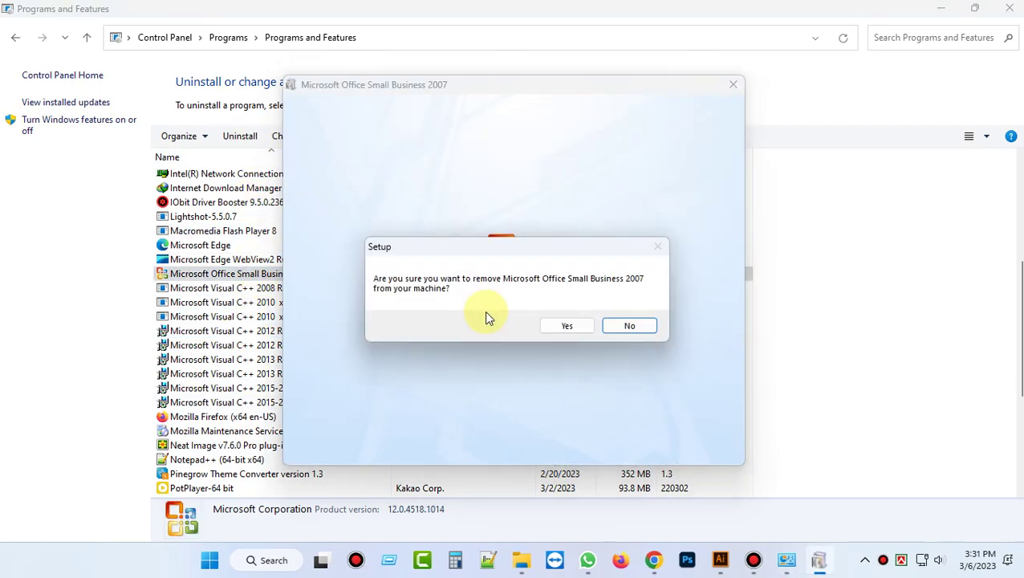
click(566, 325)
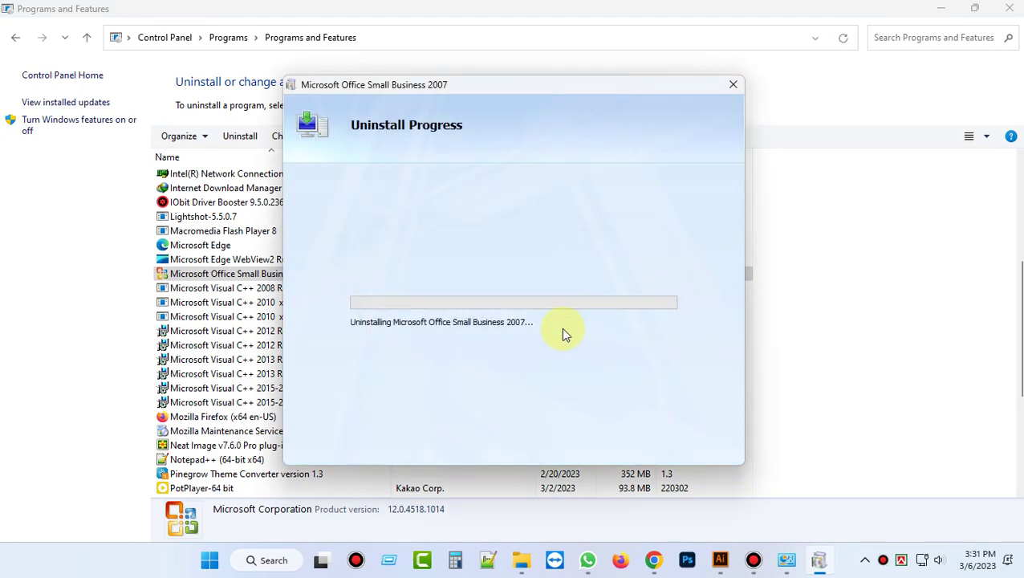